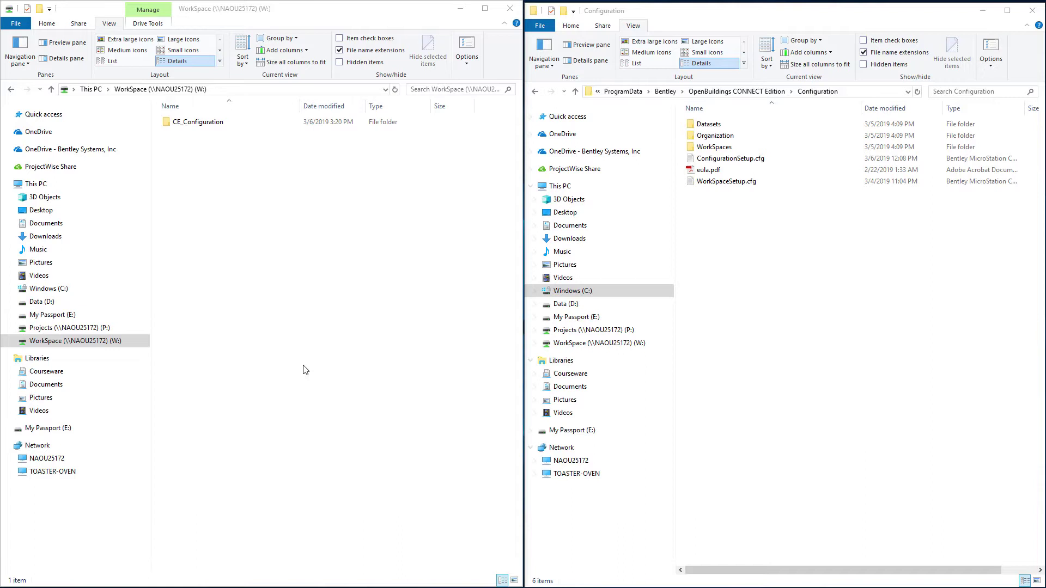
# - Check the empty network CE_Configuration folder, then view the local Organization folder's subfolders
pyautogui.doubleClick(207, 125)
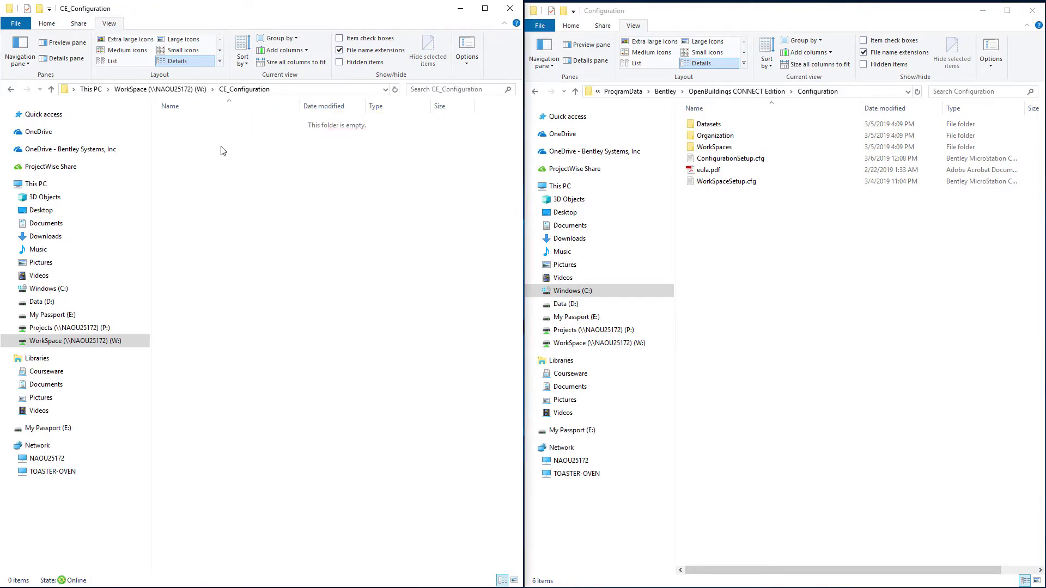
pyautogui.click(189, 94)
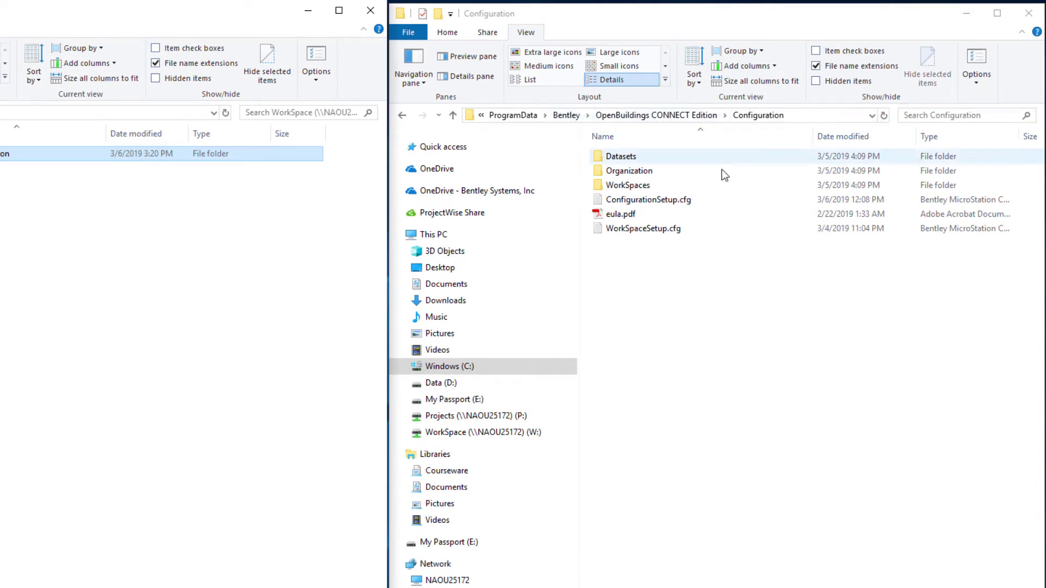
pyautogui.doubleClick(643, 172)
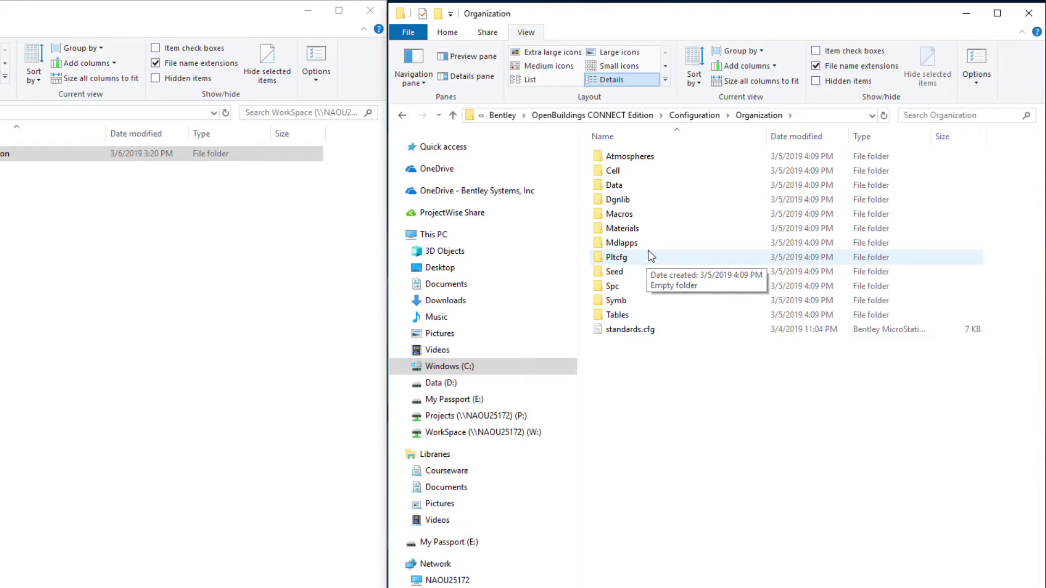
pyautogui.click(691, 116)
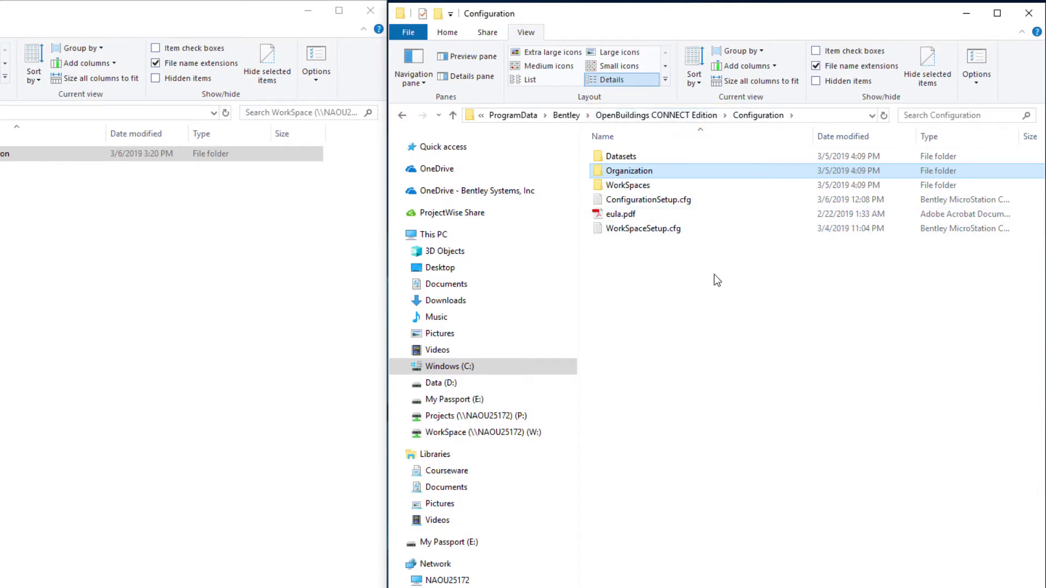
# - Copy the local Organization folder into W:\CE_Configuration and open the pasted copy
pyautogui.rightClick(645, 174)
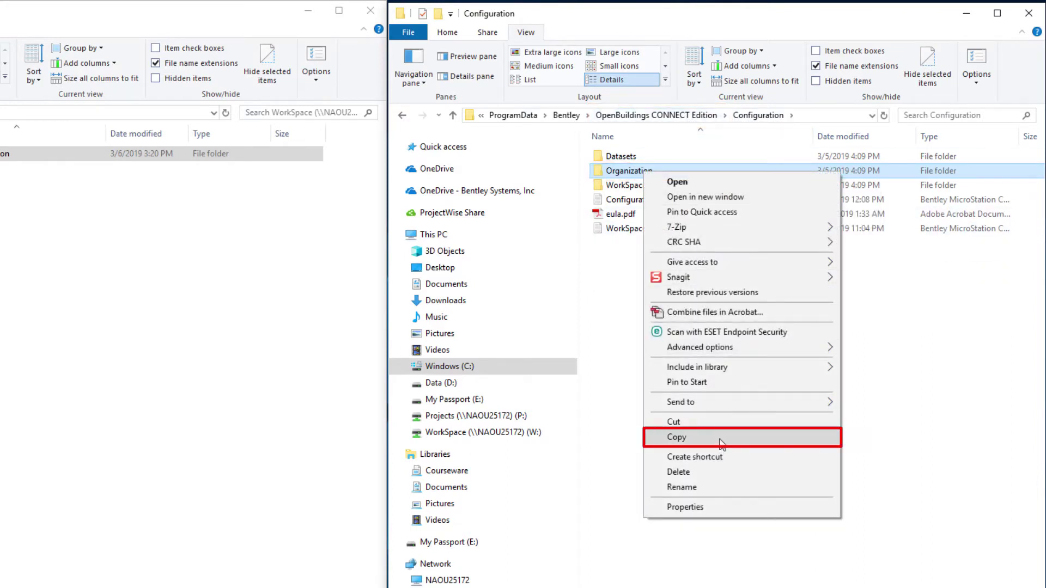
pyautogui.click(719, 442)
pyautogui.click(213, 126)
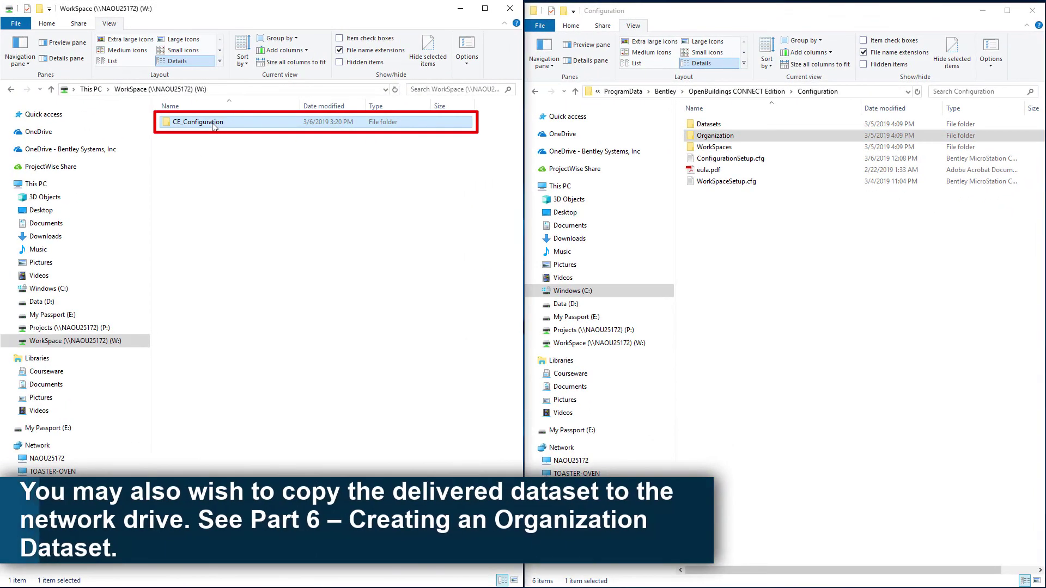
pyautogui.doubleClick(212, 123)
pyautogui.rightClick(208, 141)
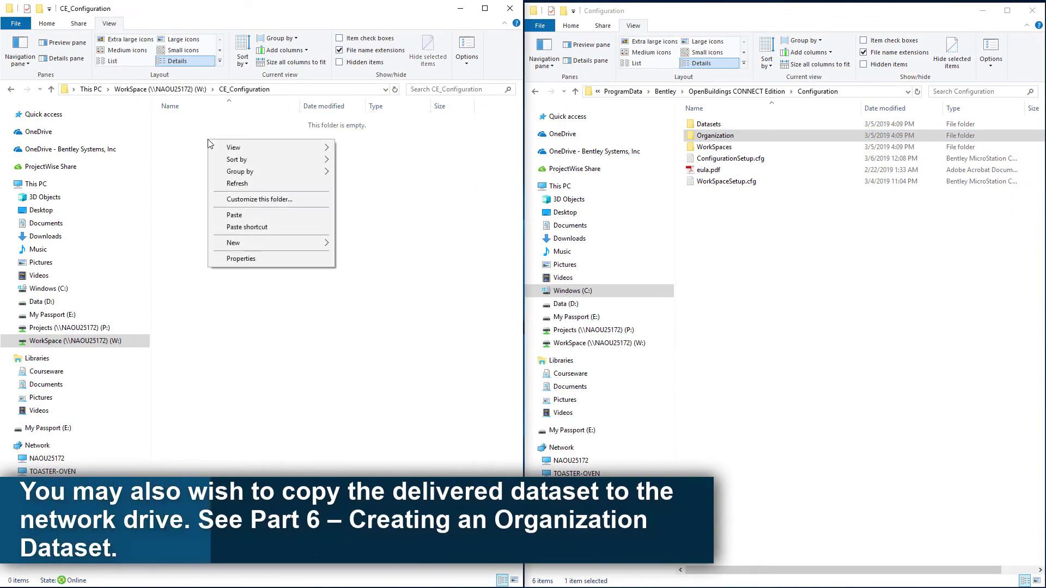
pyautogui.click(234, 214)
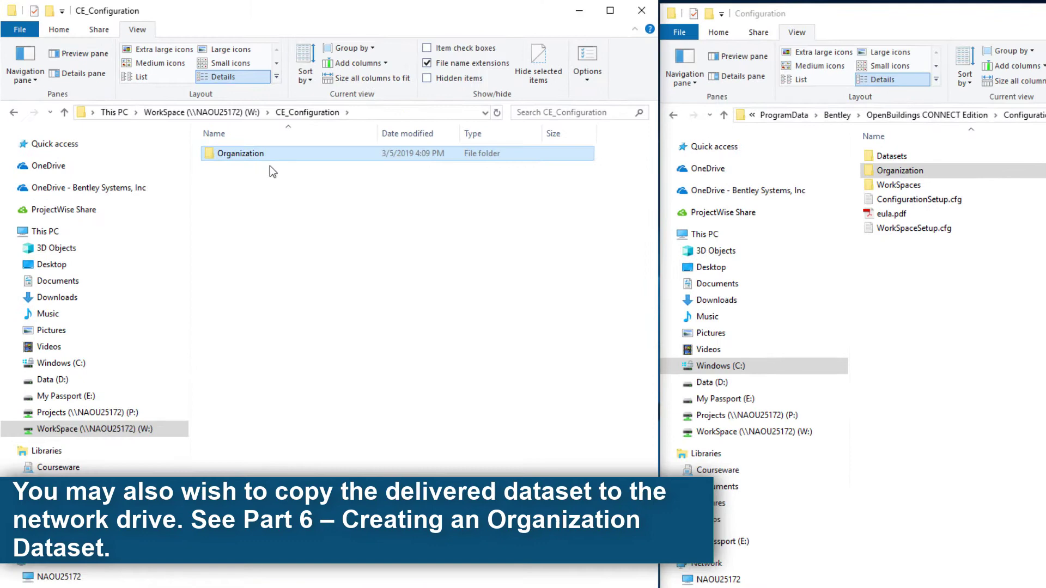
pyautogui.doubleClick(246, 157)
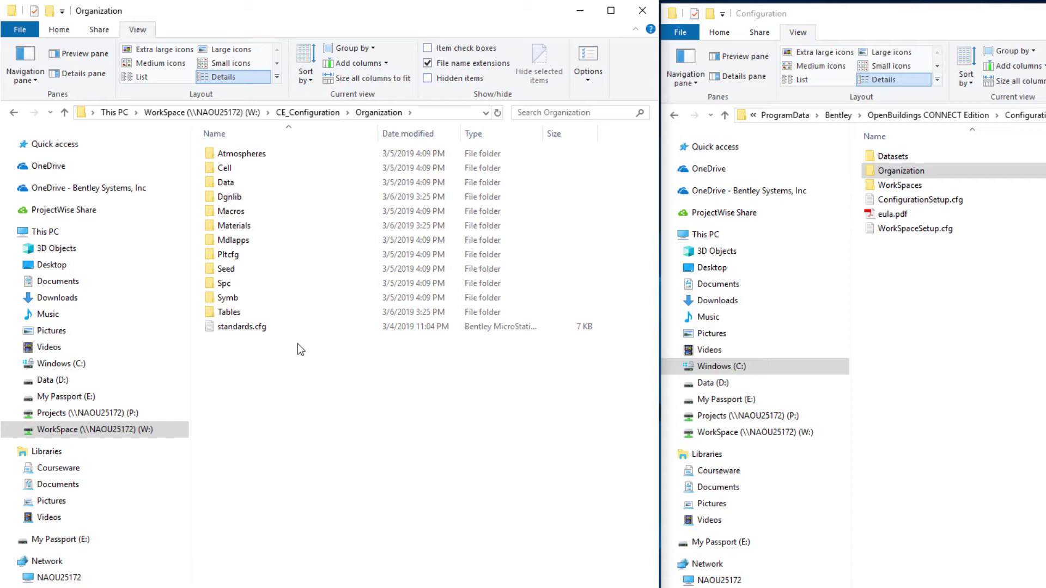
# - Return to the network CE_Configuration folder and open the delivered WorkSpaces folder alongside it
pyautogui.click(316, 115)
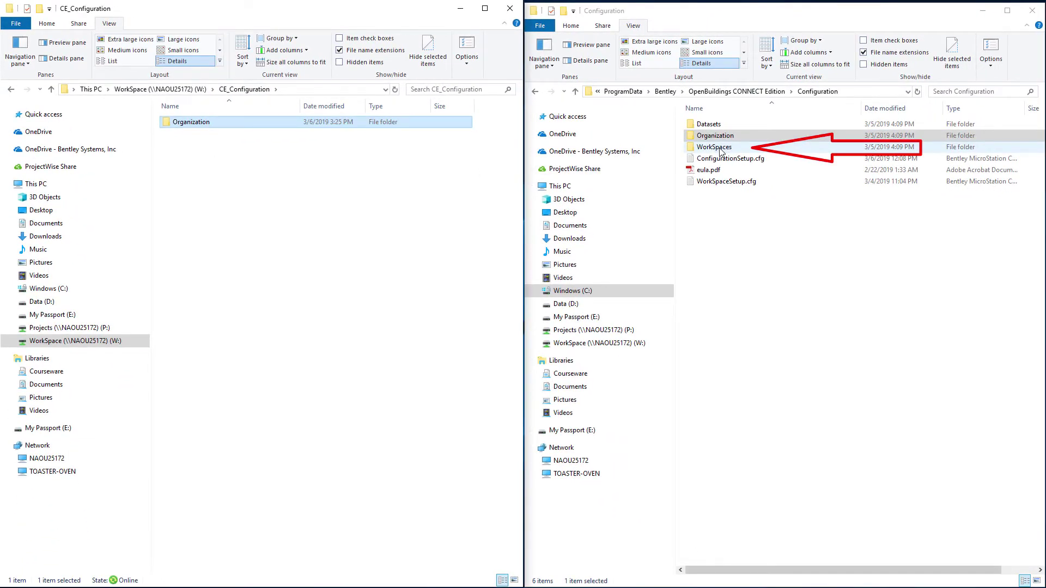
pyautogui.doubleClick(720, 150)
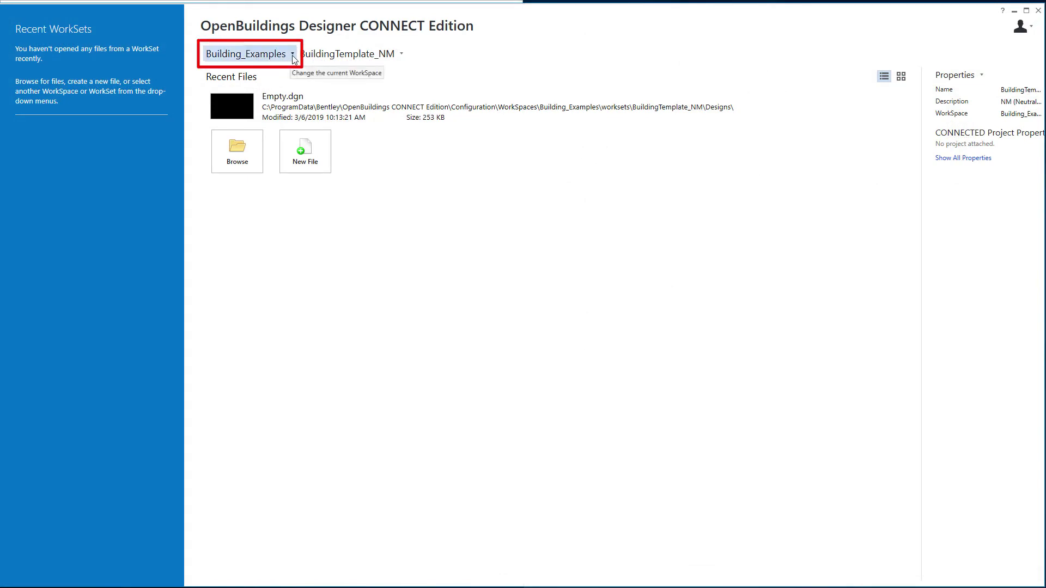
# - Expand the start page's WorkSpace dropdown to list Building_Examples and Example
pyautogui.click(293, 56)
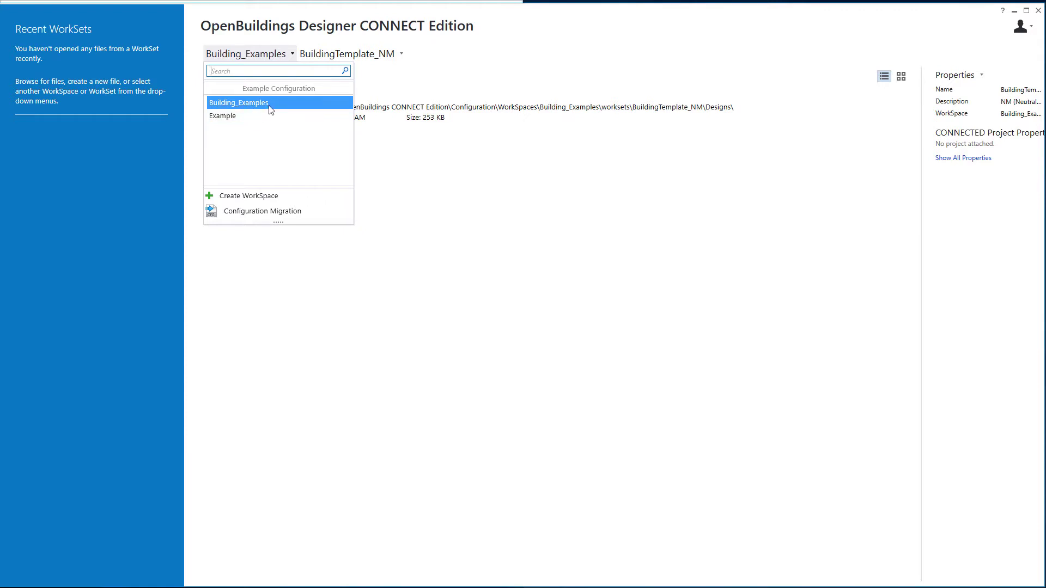
# - Create WorkSpace 'XYZ_WorkSpace' with the description 'Company Defualt WorkSpace'
pyautogui.click(267, 197)
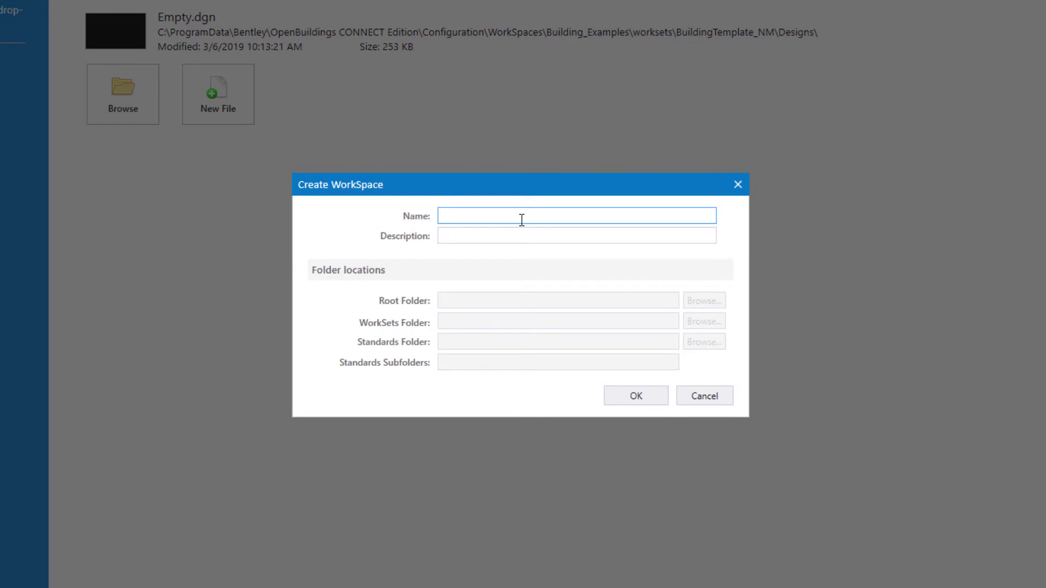
pyautogui.write('X')
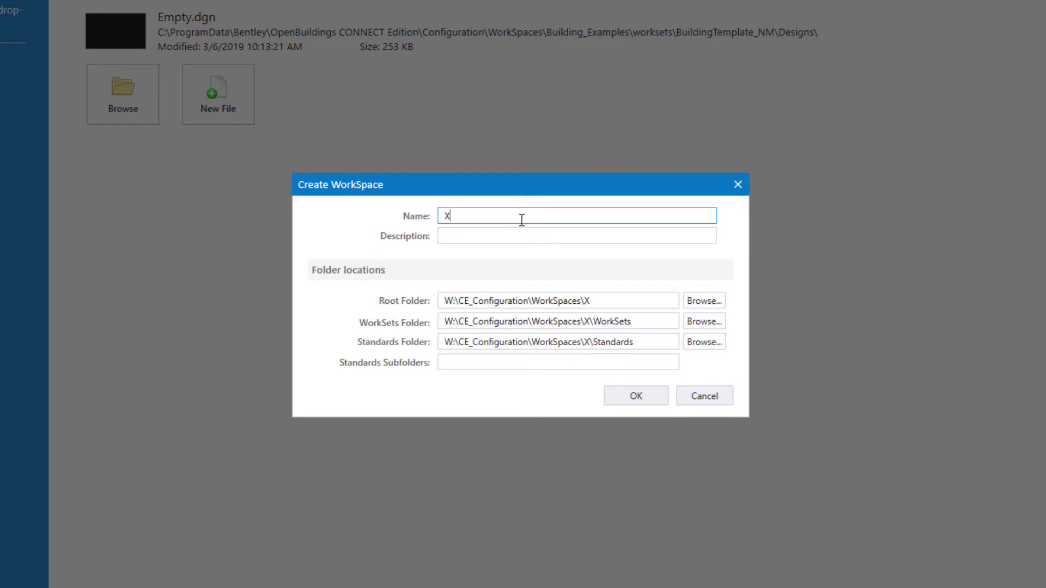
pyautogui.write('YZ')
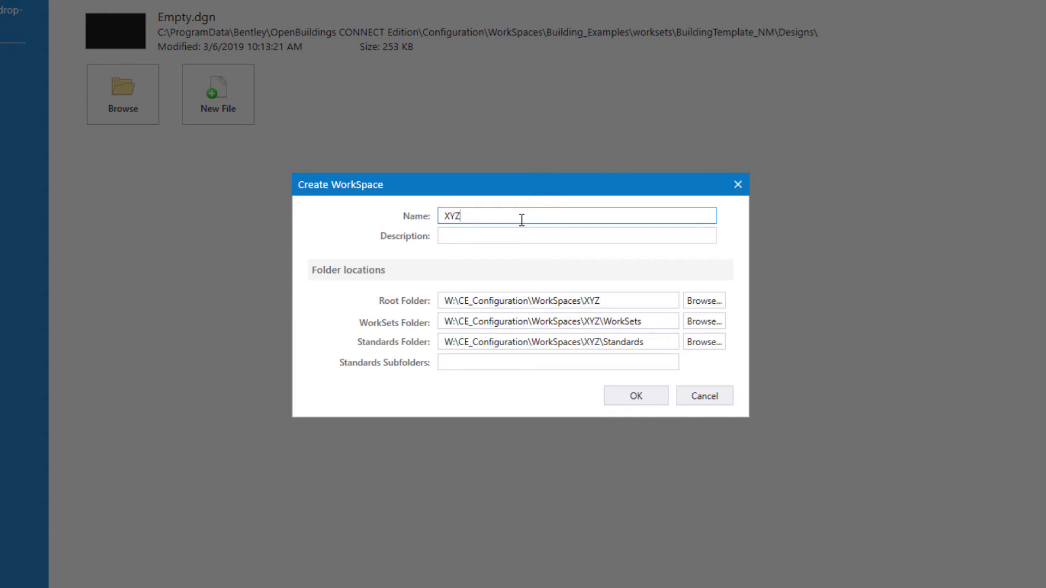
pyautogui.write('_')
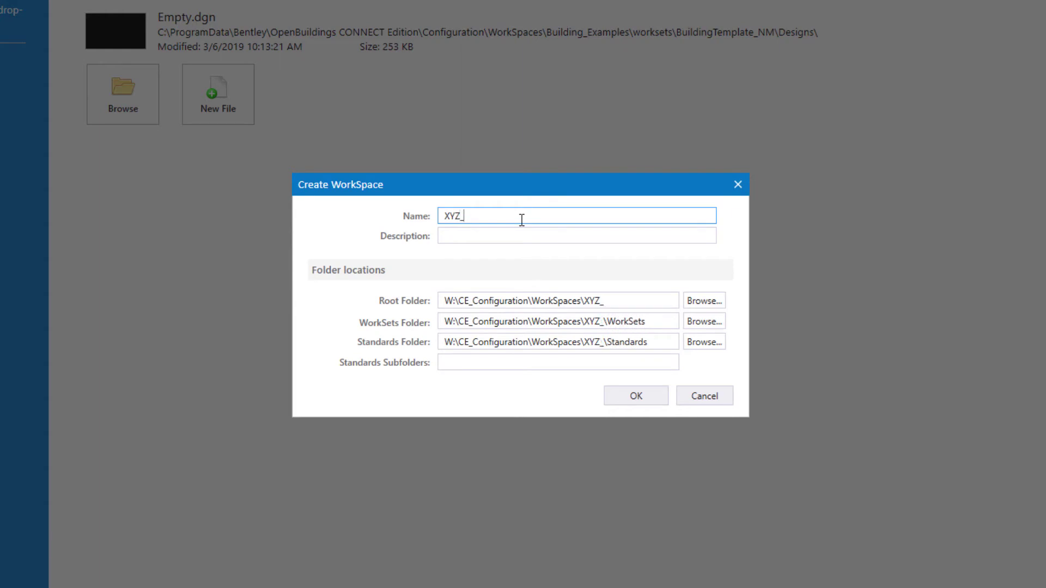
pyautogui.write('WorkS')
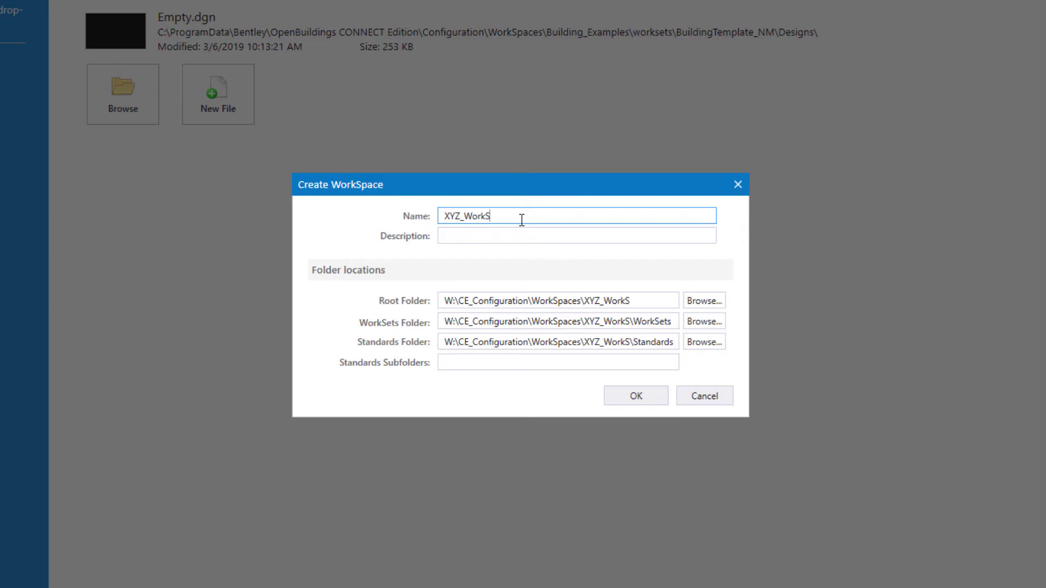
pyautogui.write('pace')
pyautogui.click(521, 234)
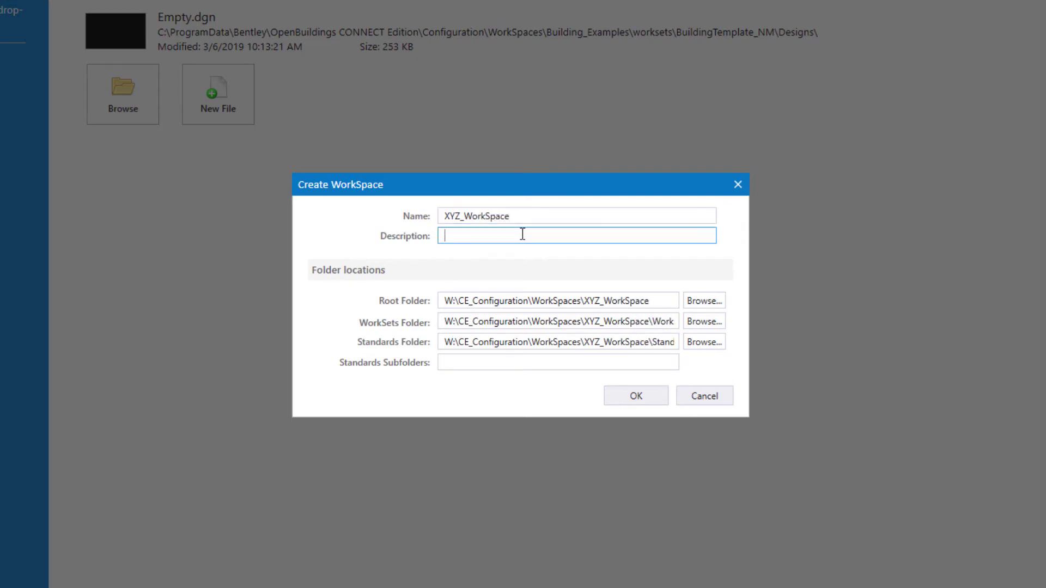
pyautogui.write('Company Defualt WorkSpace')
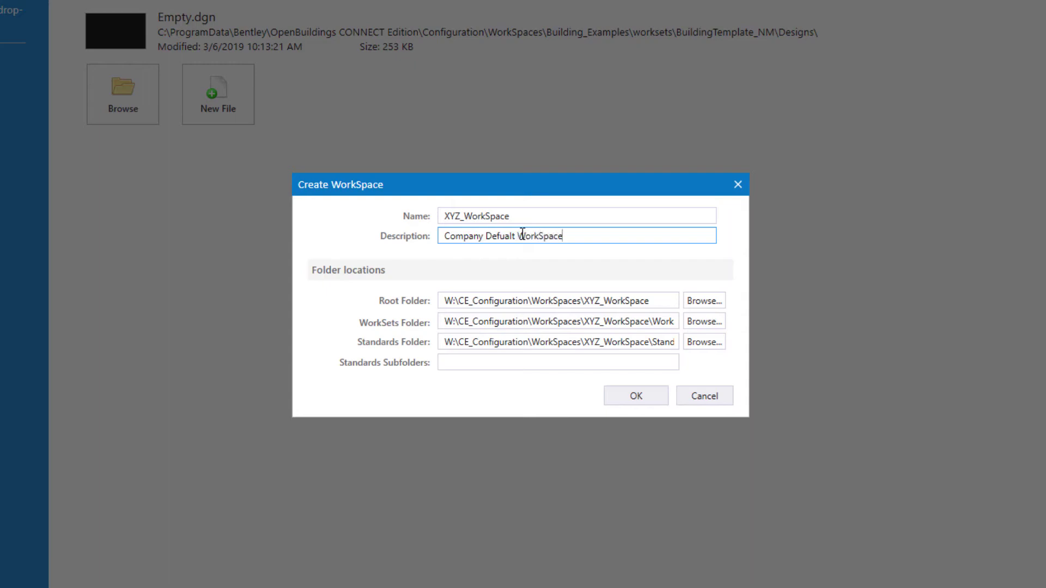
pyautogui.press('Tab')
pyautogui.click(630, 402)
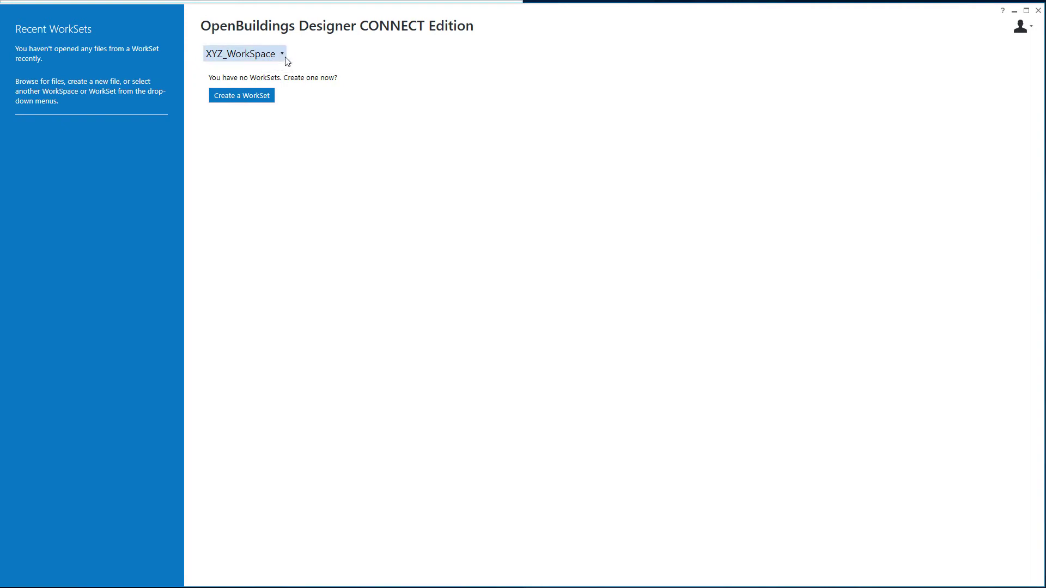
# - Verify XYZ_WorkSpace appears under Custom Configuration, then close OpenBuildings Designer
pyautogui.click(284, 58)
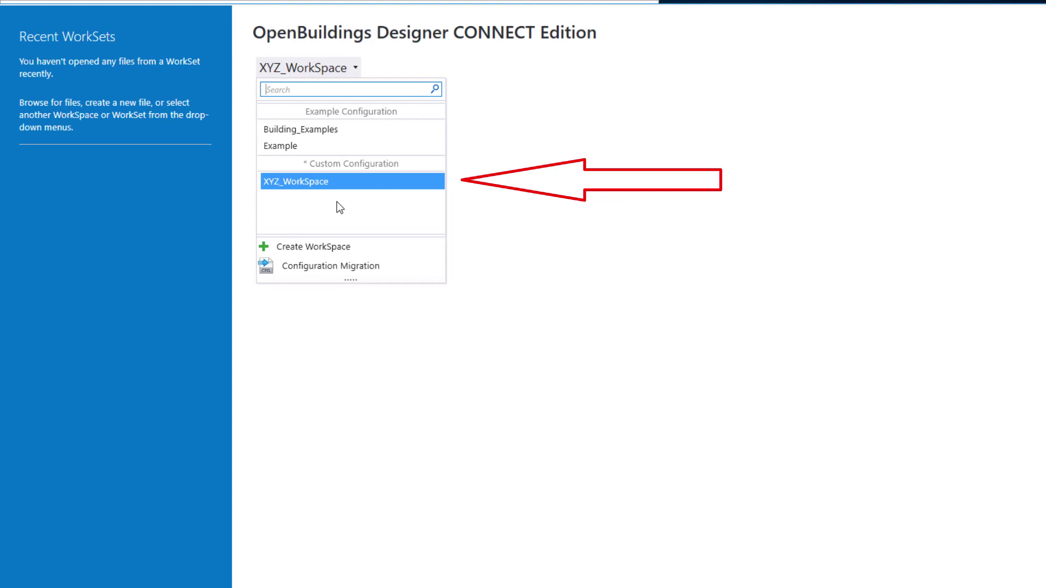
pyautogui.click(483, 210)
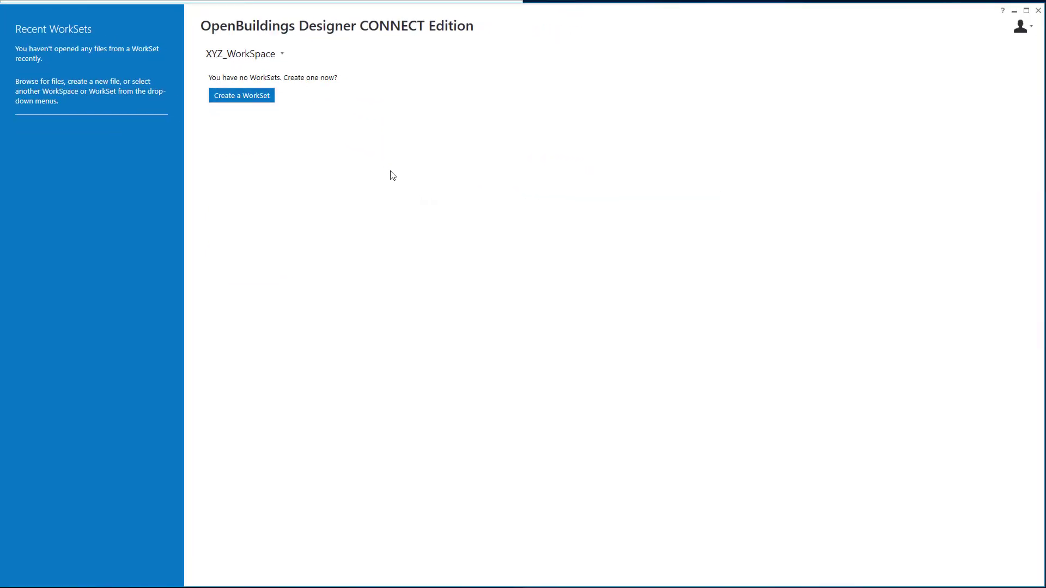
pyautogui.click(1038, 12)
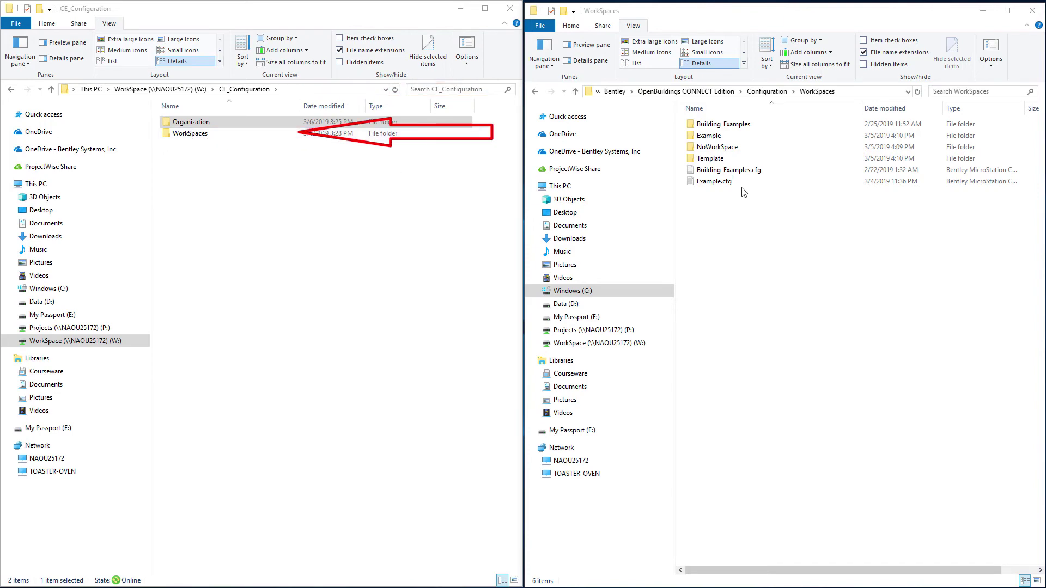
# - Browse to W:\CE_Configuration\WorkSpaces\XYZ_WorkSpace and select its Standards folder
pyautogui.click(778, 92)
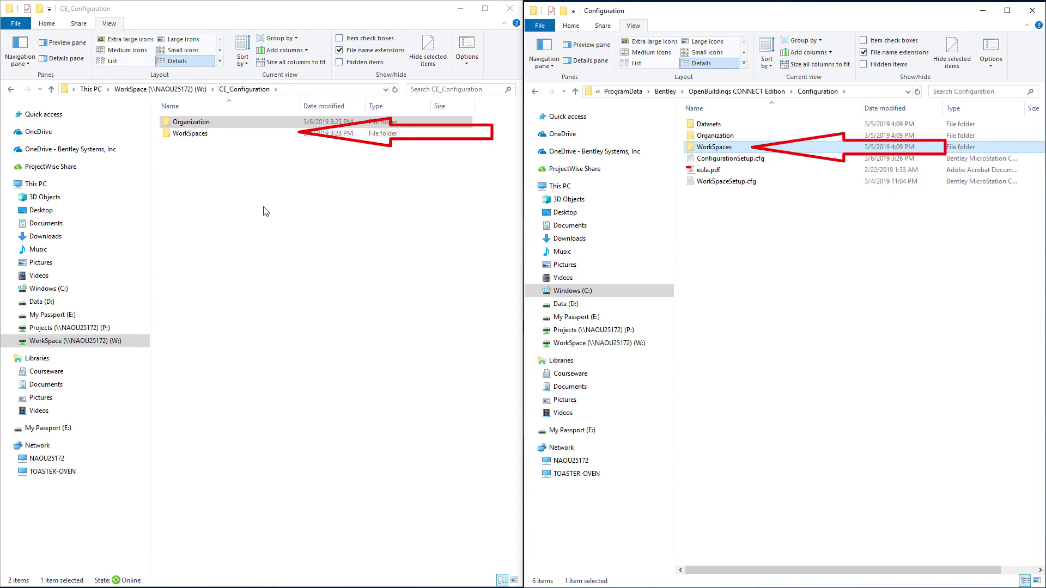
pyautogui.doubleClick(212, 134)
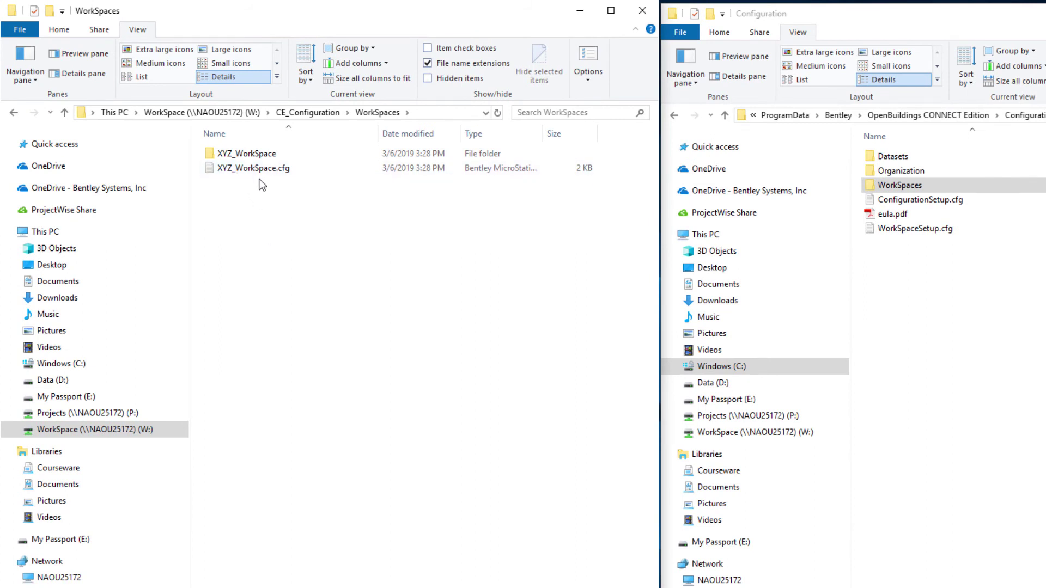
pyautogui.doubleClick(261, 157)
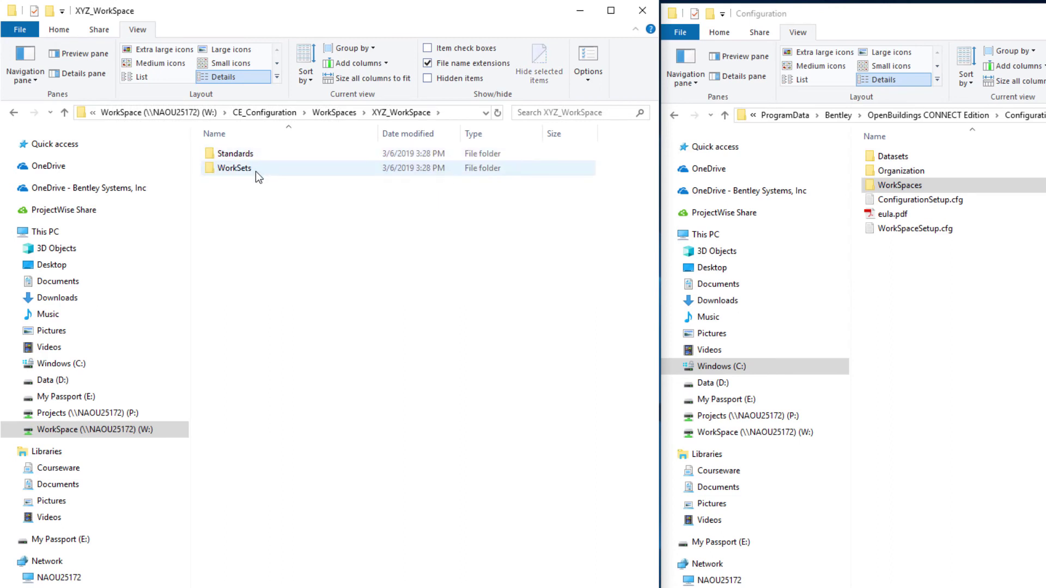
pyautogui.click(257, 156)
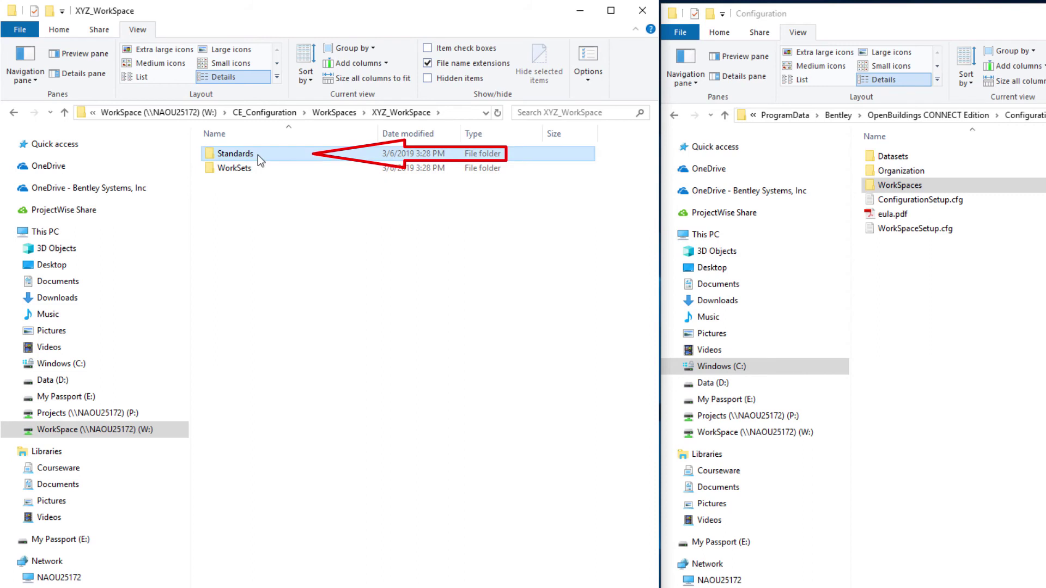
pyautogui.doubleClick(257, 154)
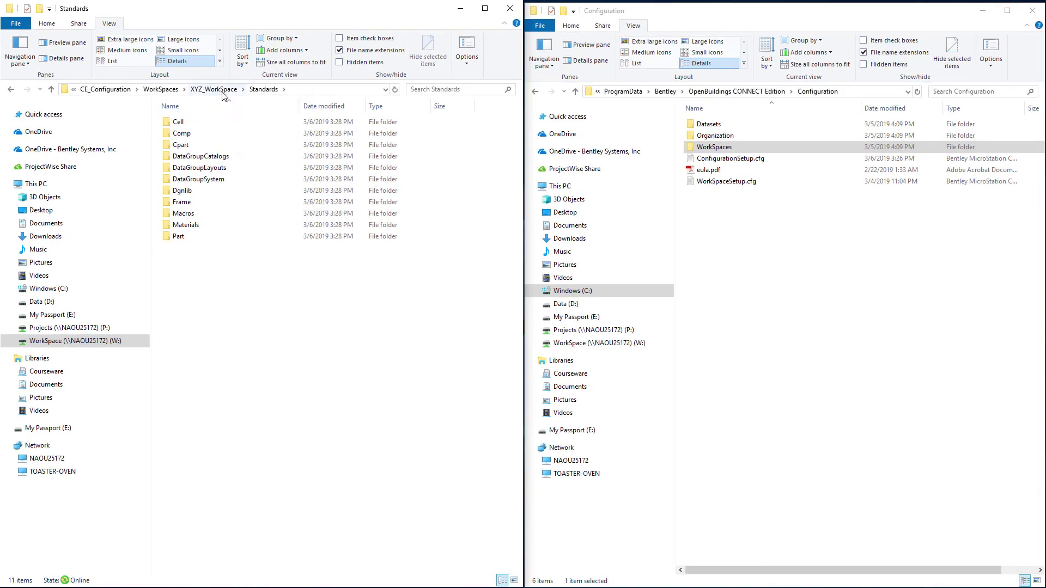
pyautogui.click(222, 92)
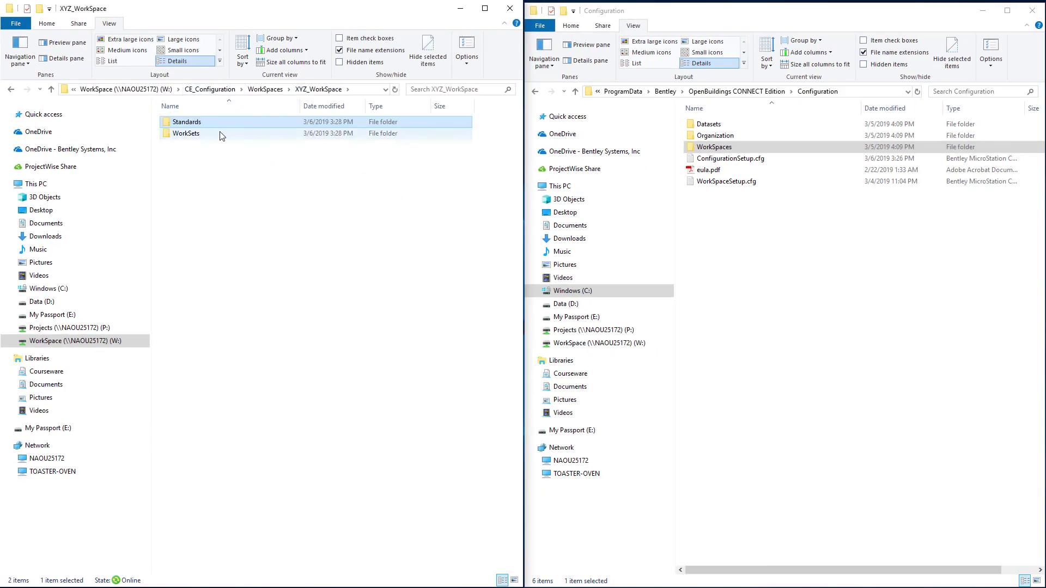